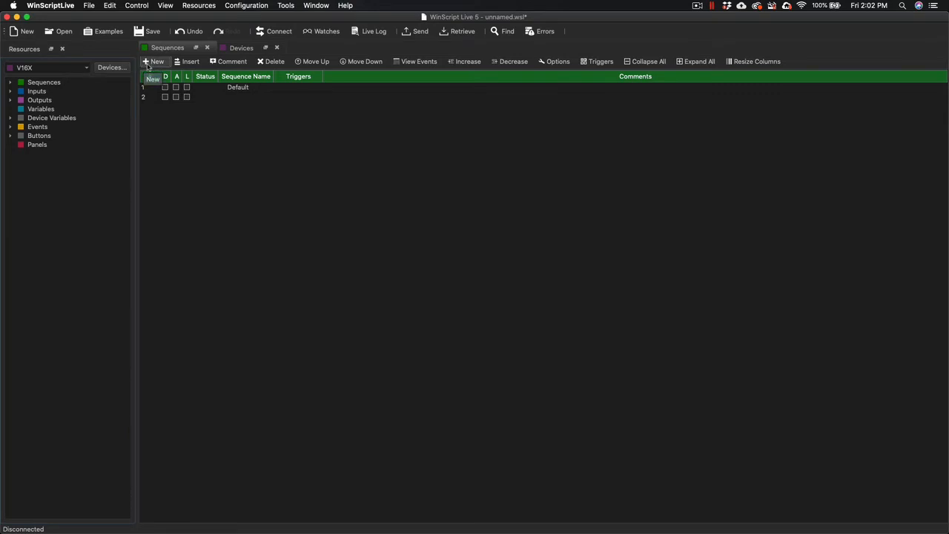
Open the event list of sequence 2 and bring up that sequence's options.
left_click(145, 98)
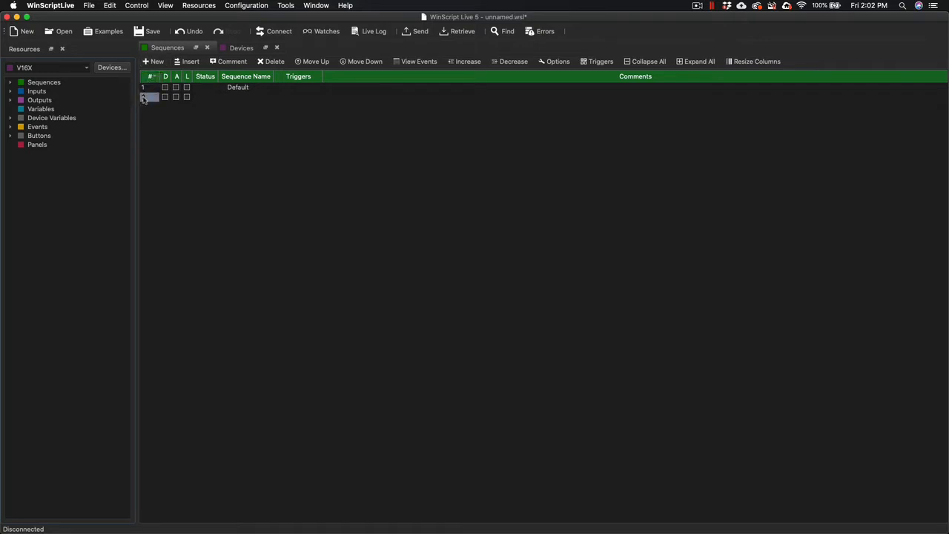
double_click(145, 98)
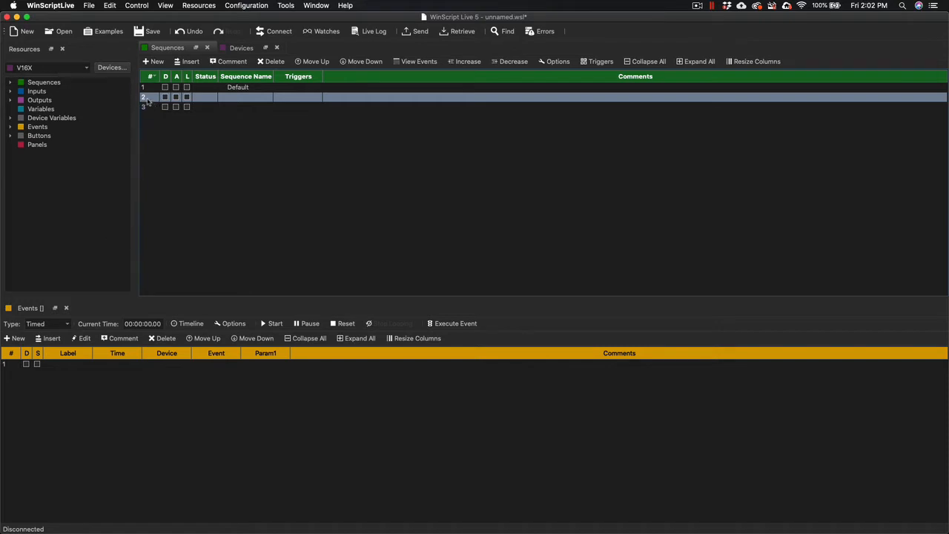
right_click(147, 101)
left_click(159, 105)
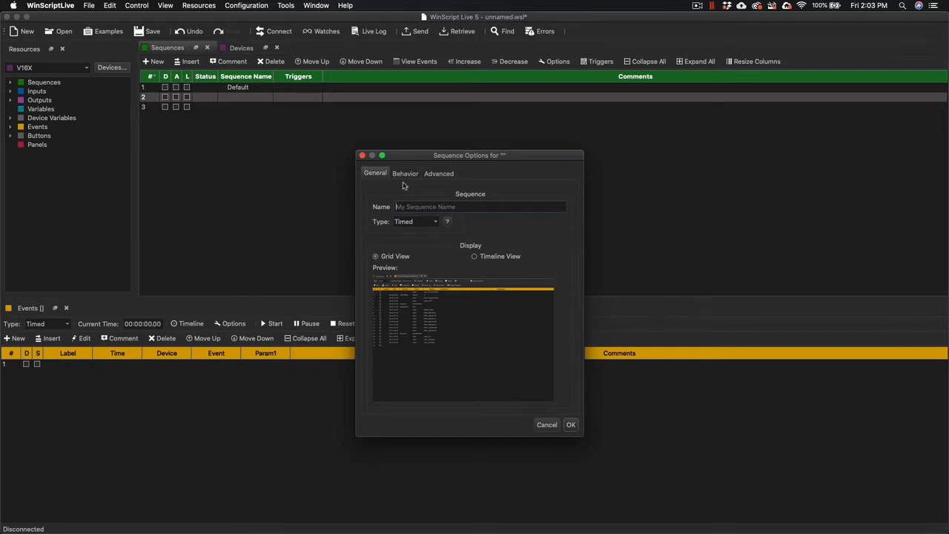
Enter "Name this Sequence Grid" as the sequence name and choose Timed as its type.
type("Name this Sequence Grid")
left_click(437, 225)
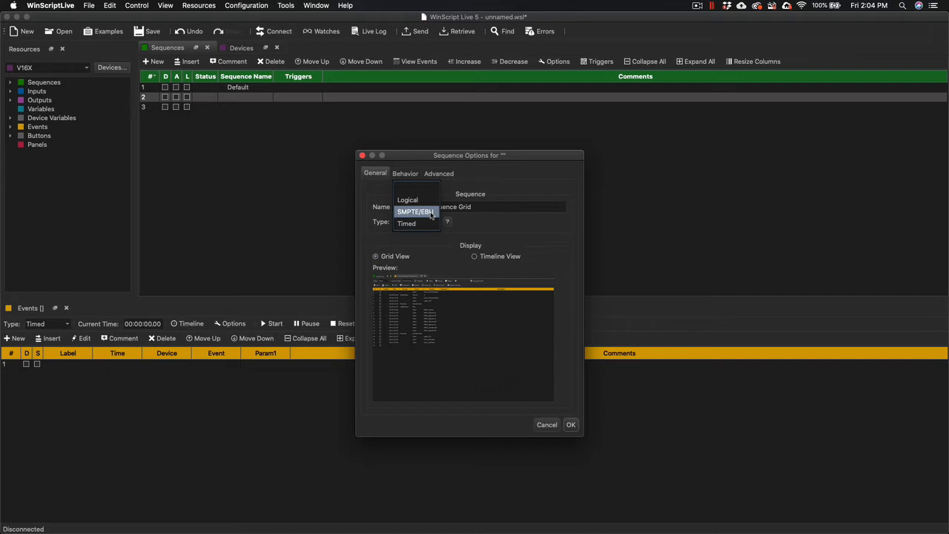
left_click(428, 223)
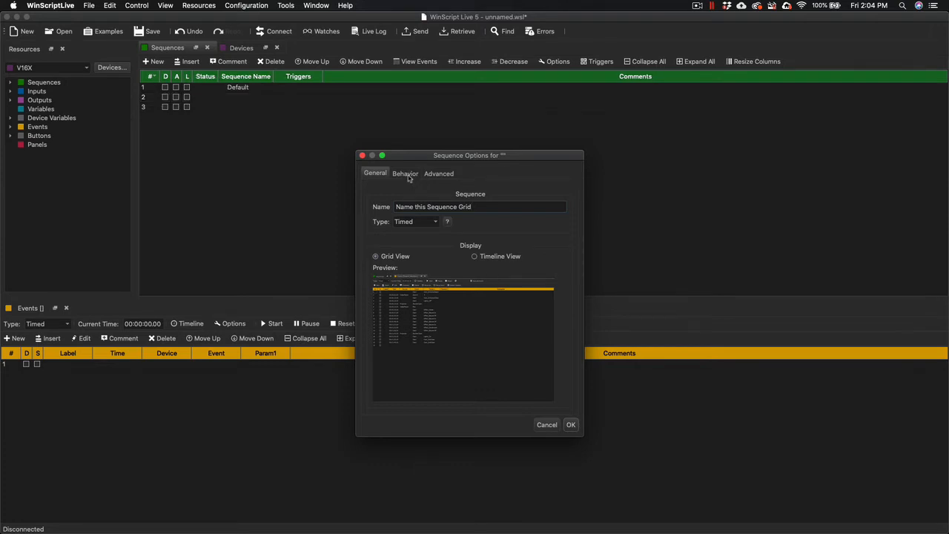
Review the sequence's behavior options and read the explanation of Wait For Device Responses.
left_click(407, 175)
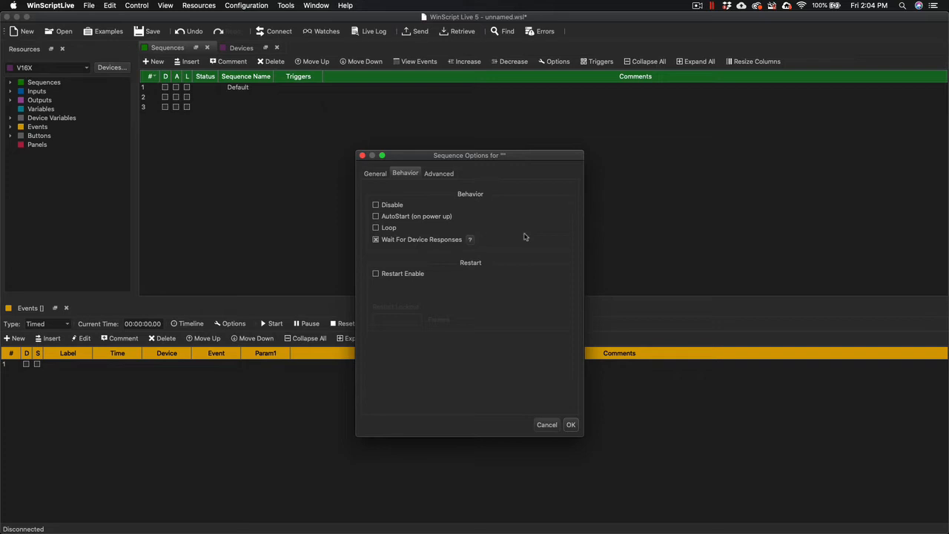
left_click(437, 240)
left_click(470, 239)
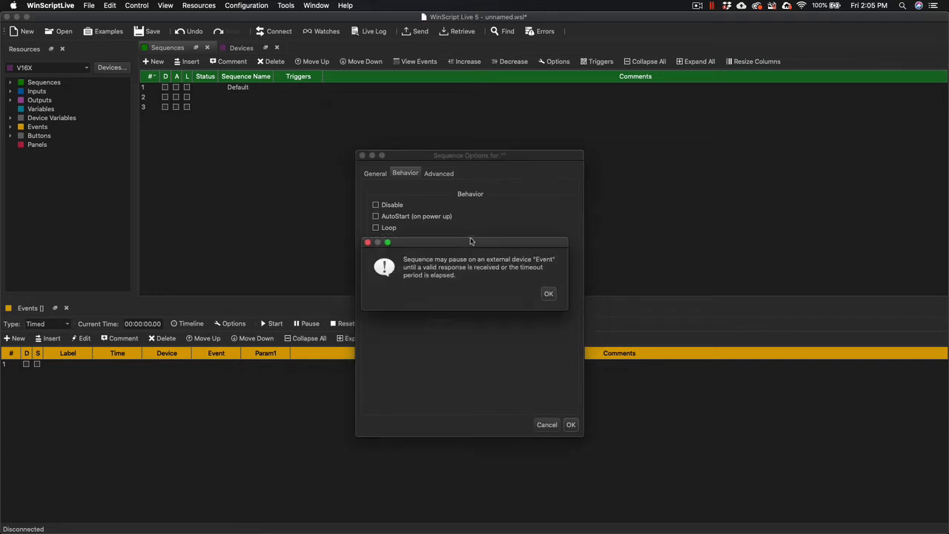
left_click(549, 294)
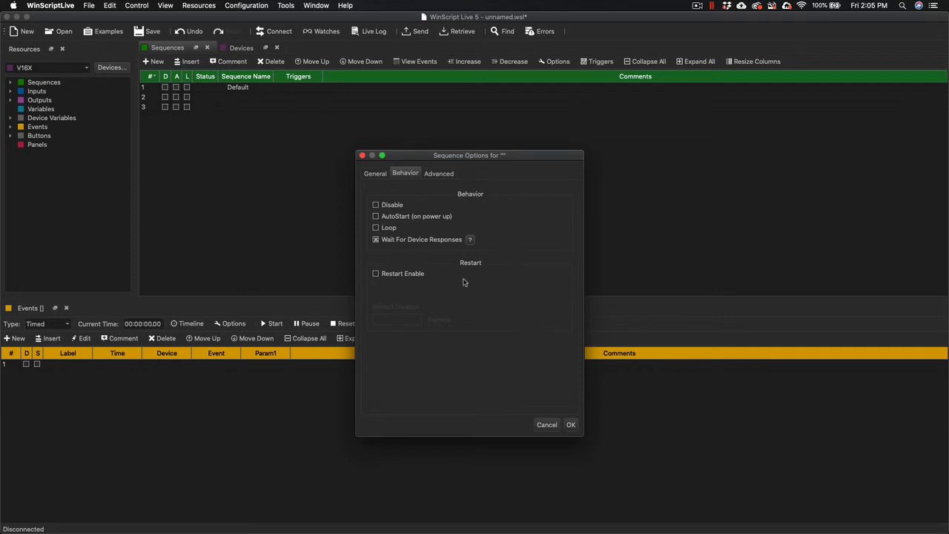
Enable restart for the sequence with a restart lockout of 60 frames.
left_click(404, 276)
left_click(407, 321)
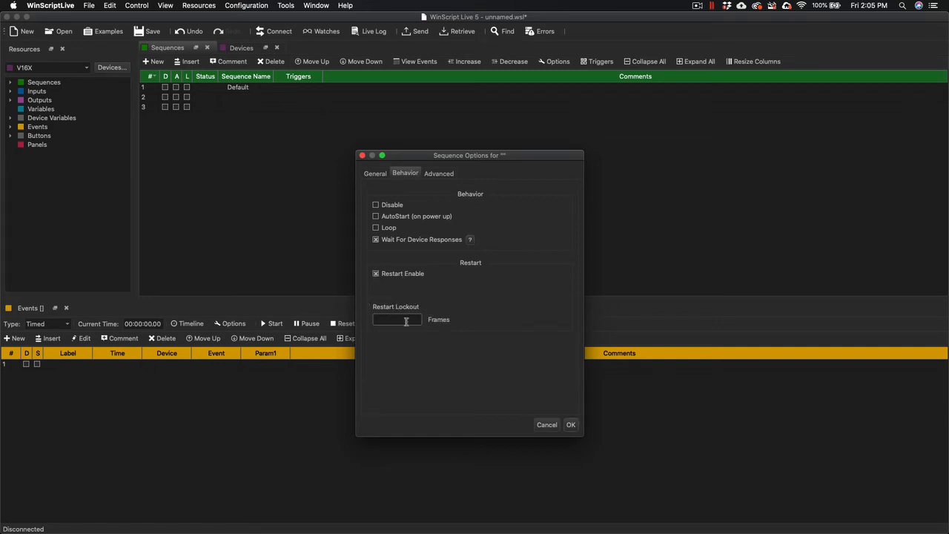
type("60")
Try a manual sequence length of 2:34:56.78 and cancel the sequence options.
left_click(444, 177)
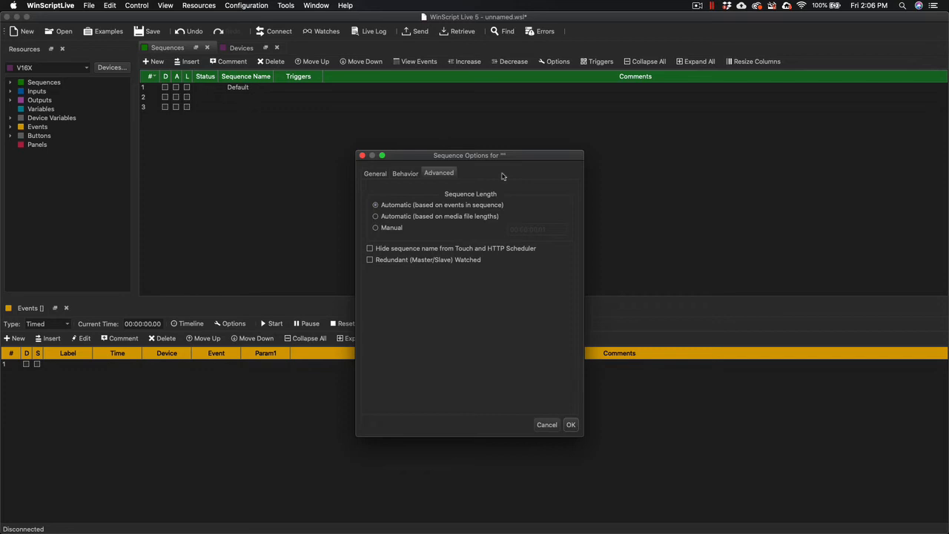
left_click(375, 227)
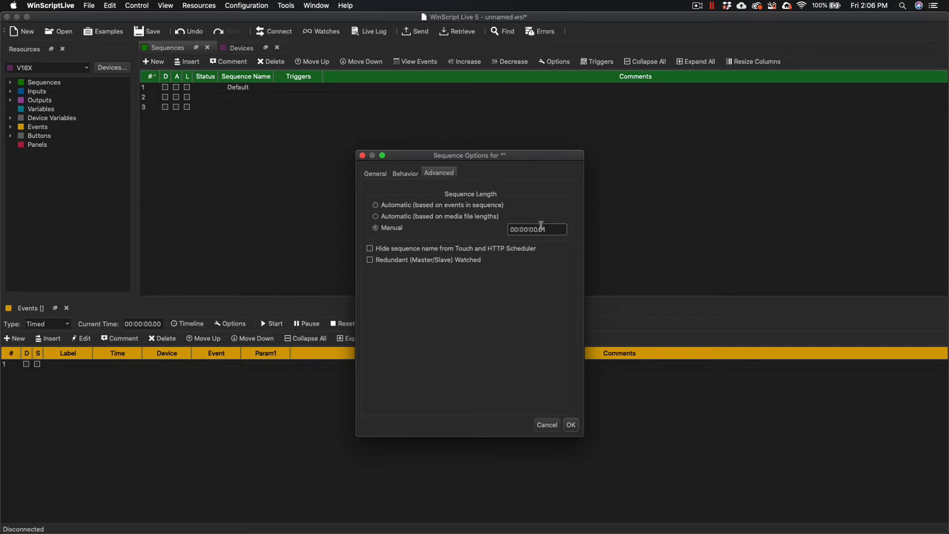
left_click_drag(540, 226, 515, 225)
type("2:34:56.78")
left_click(547, 424)
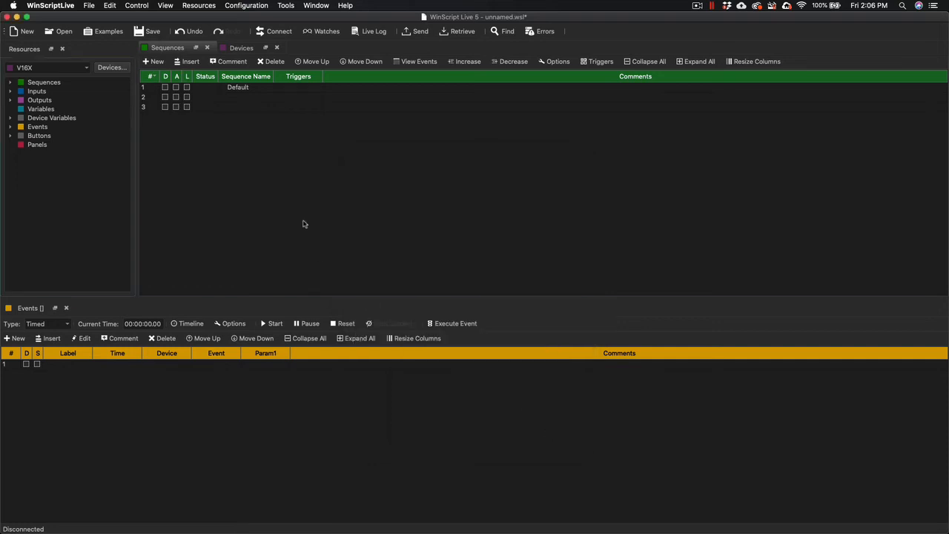
Try out the loop, autostart and disable flags of the Default sequence, switching them on and back off.
left_click(186, 88)
left_click(176, 87)
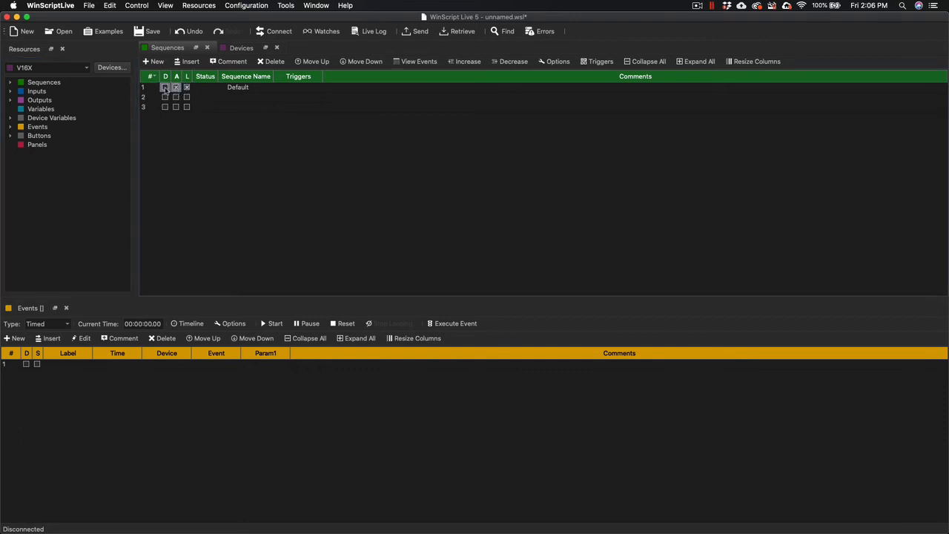
left_click(165, 88)
left_click(176, 87)
left_click(189, 88)
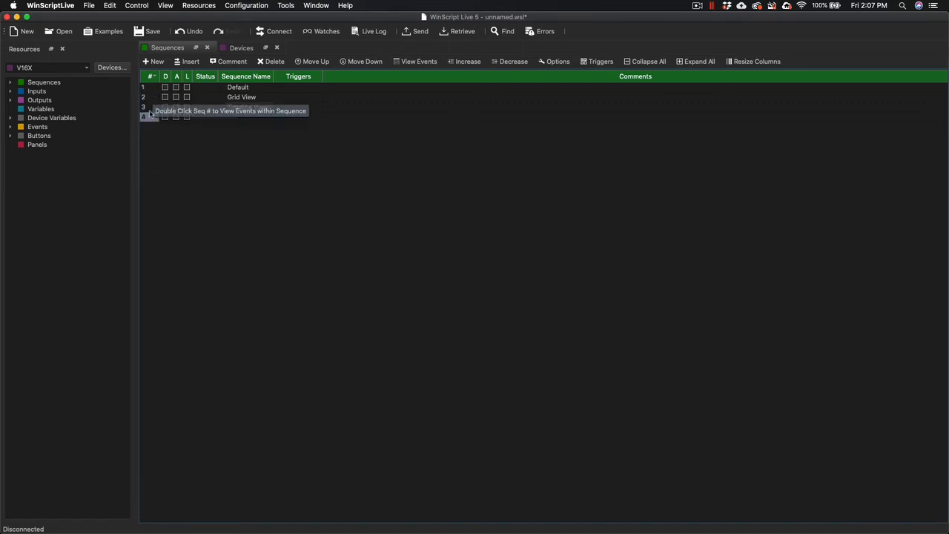
Open the events of the Grid View sequence and add a Delay event with a first parameter of 2.0.
double_click(145, 98)
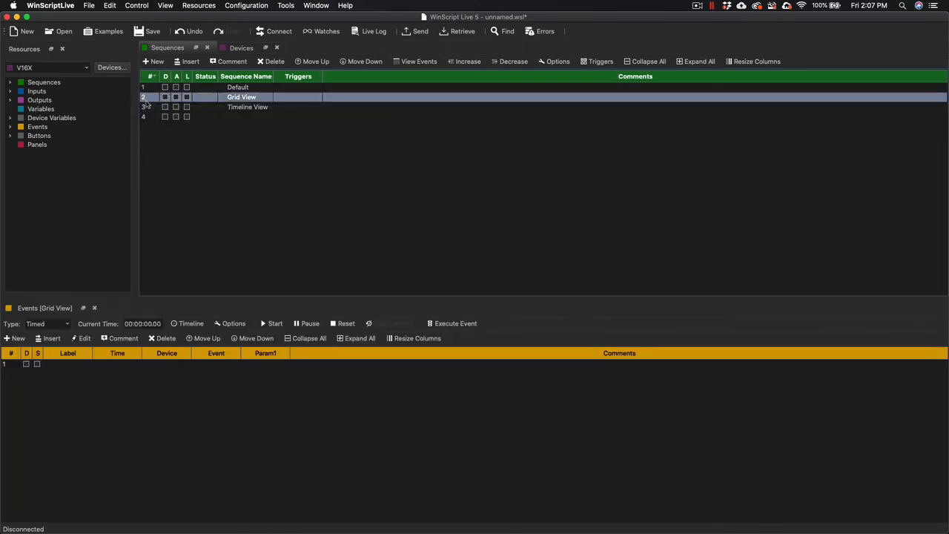
left_click(208, 365)
type("Del")
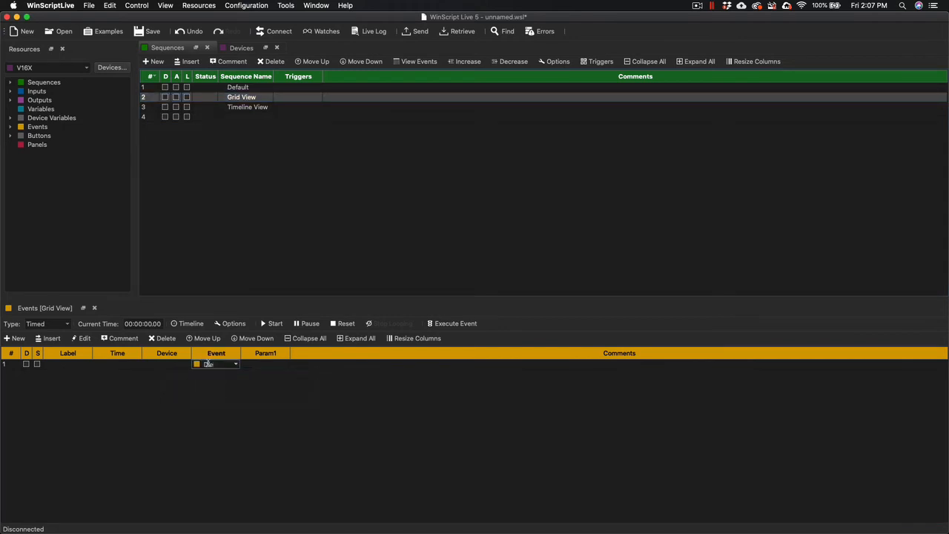
type("ay")
key("Tab")
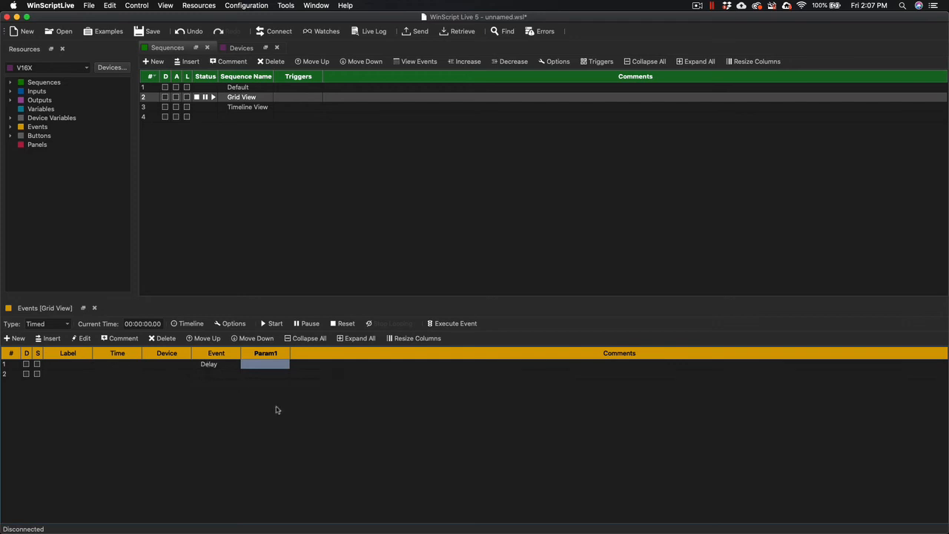
type("2.0")
key("Tab")
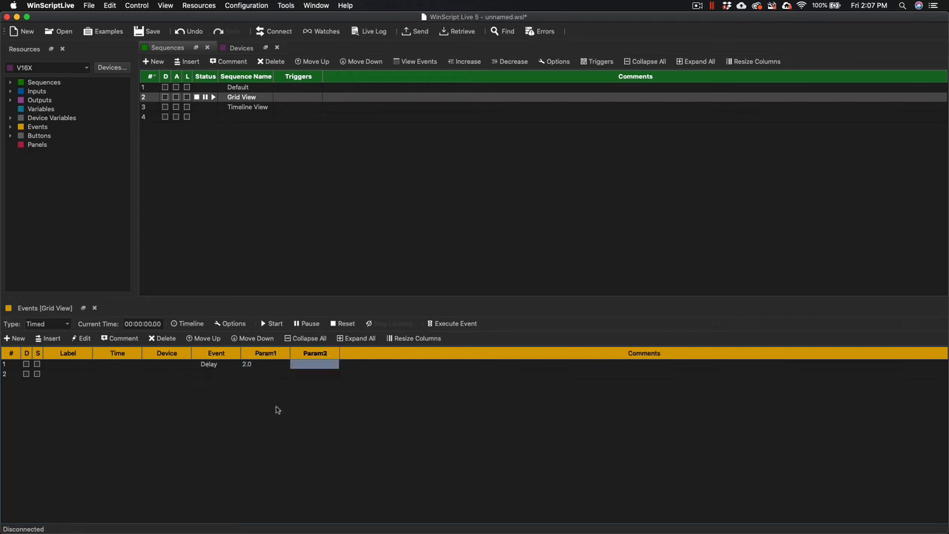
Add a Display event with the text "Alcorn McBride is Awesome!" as second event and widen the Param1 column to fit it.
left_click(182, 373)
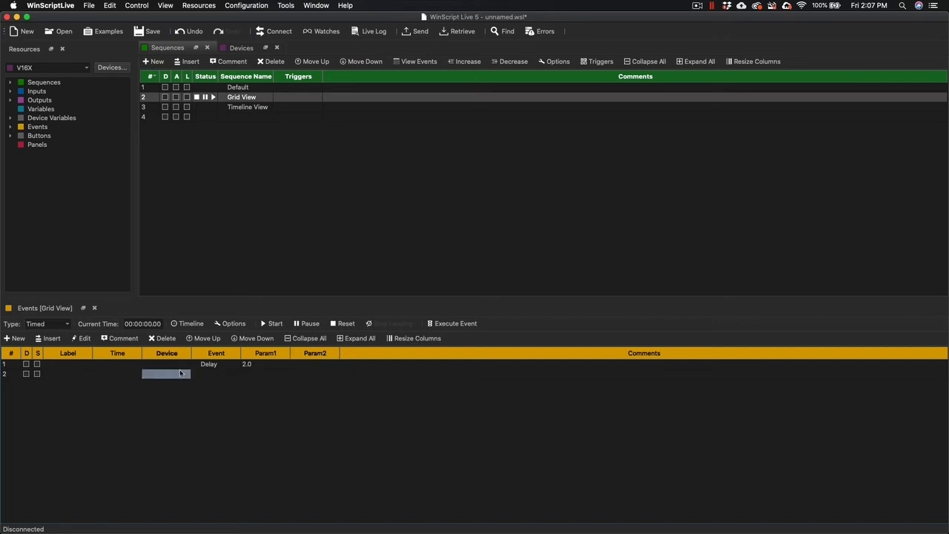
left_click(213, 376)
type("di")
key("Down")
key("Down")
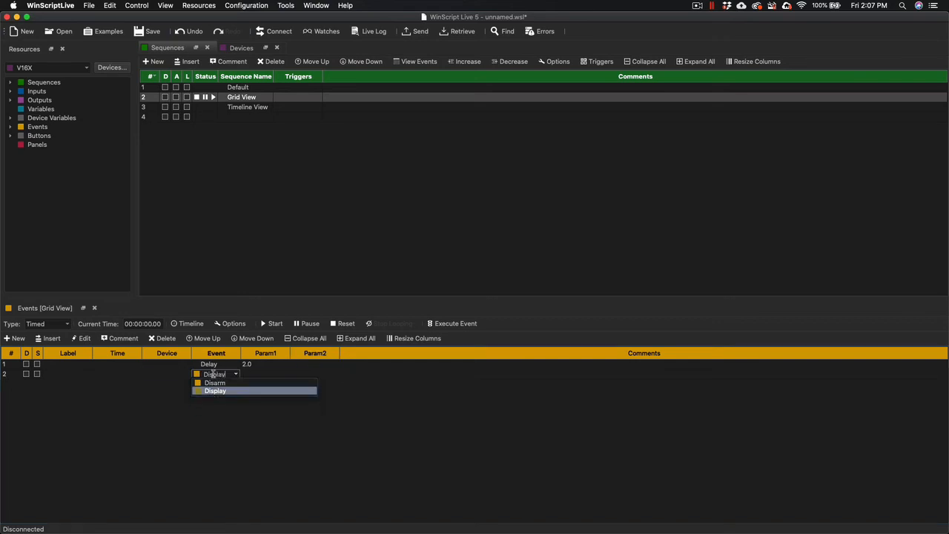
key("Tab")
type("A")
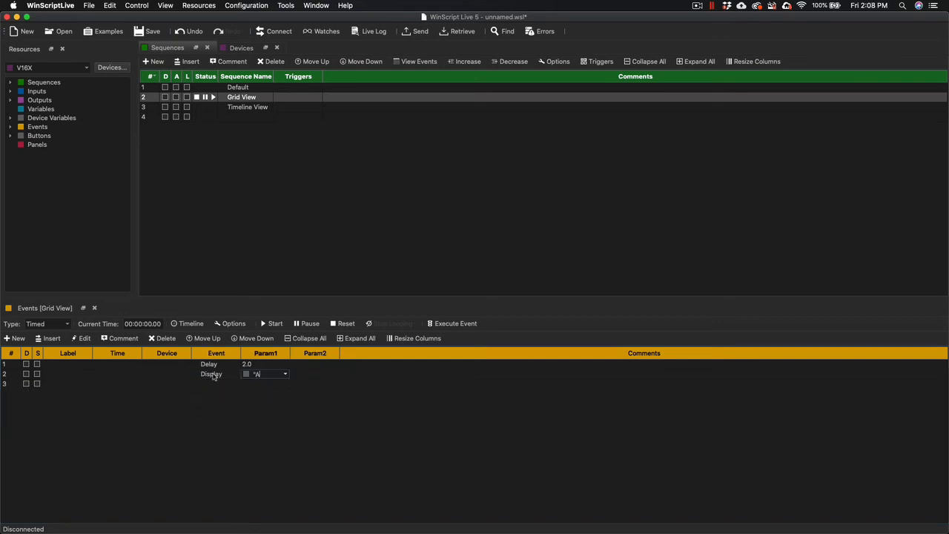
type("lcorn McBride is awesome")
type("!")
key("Tab")
left_click_drag(289, 354, 356, 355)
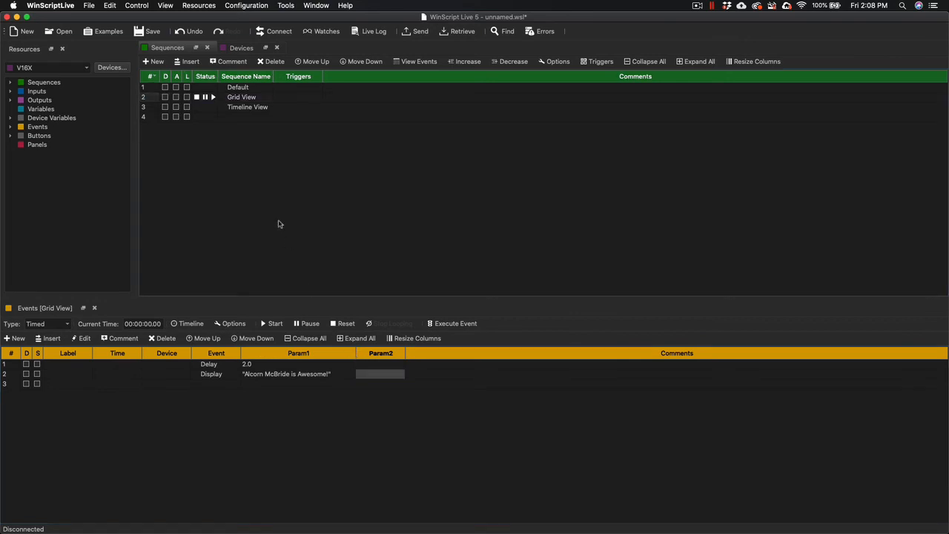
Open the Timeline View sequence's events and add the Rideplayer media file Test to the timeline.
left_click(150, 109)
double_click(150, 108)
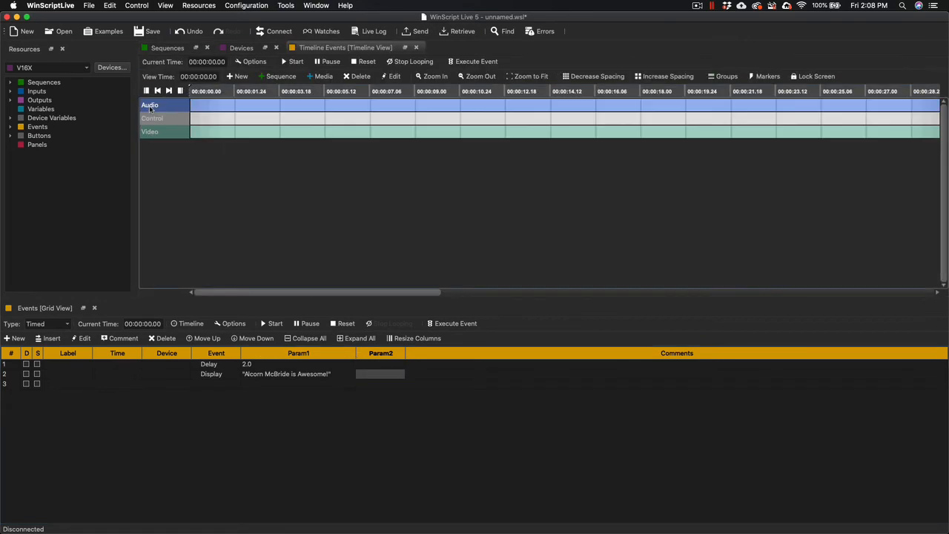
left_click(245, 111)
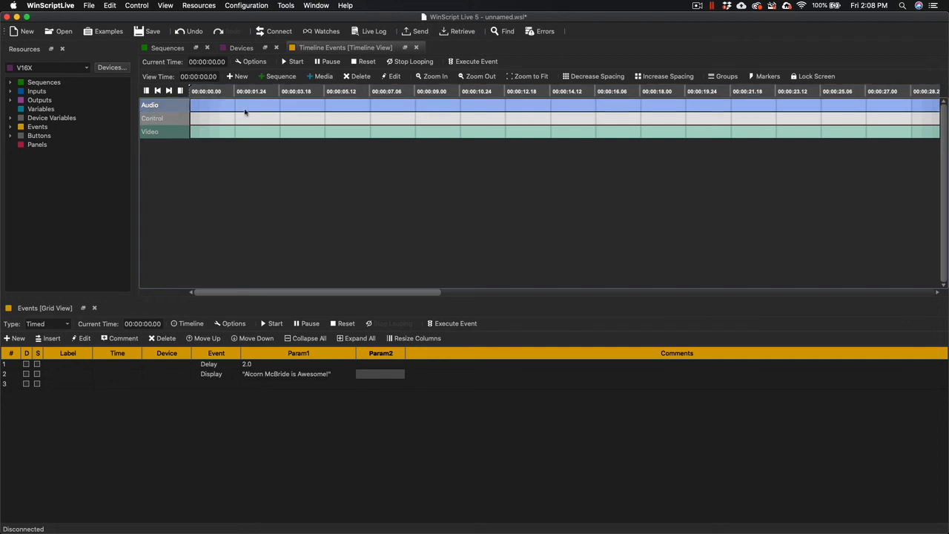
left_click(318, 77)
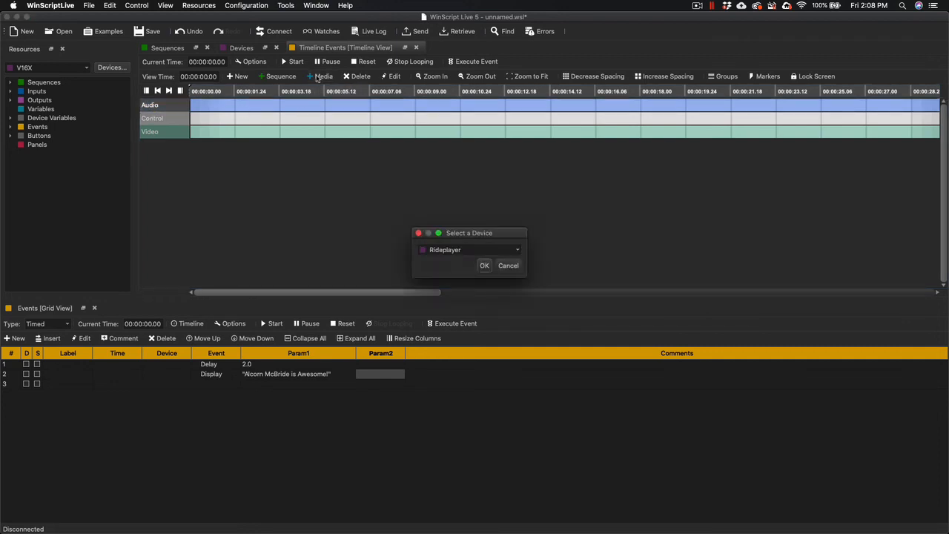
left_click(484, 266)
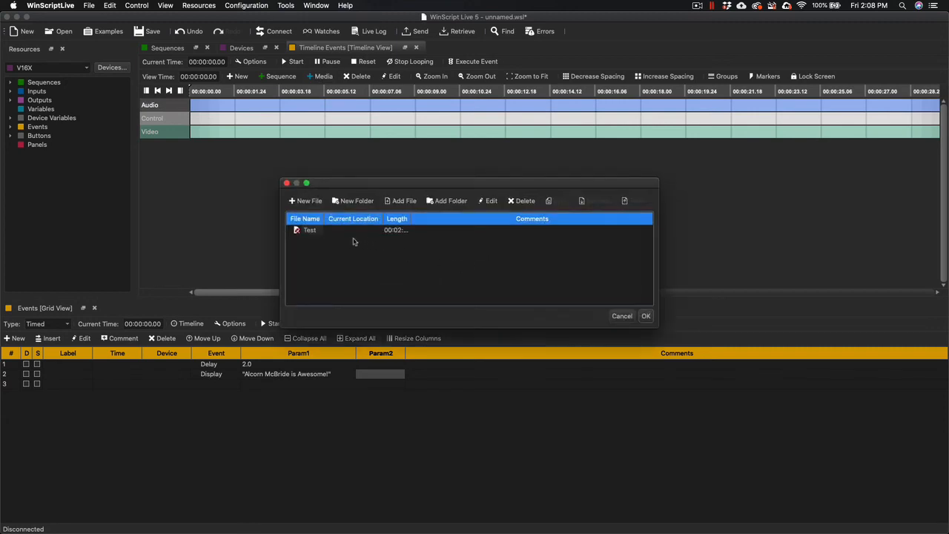
left_click(321, 230)
left_click(646, 315)
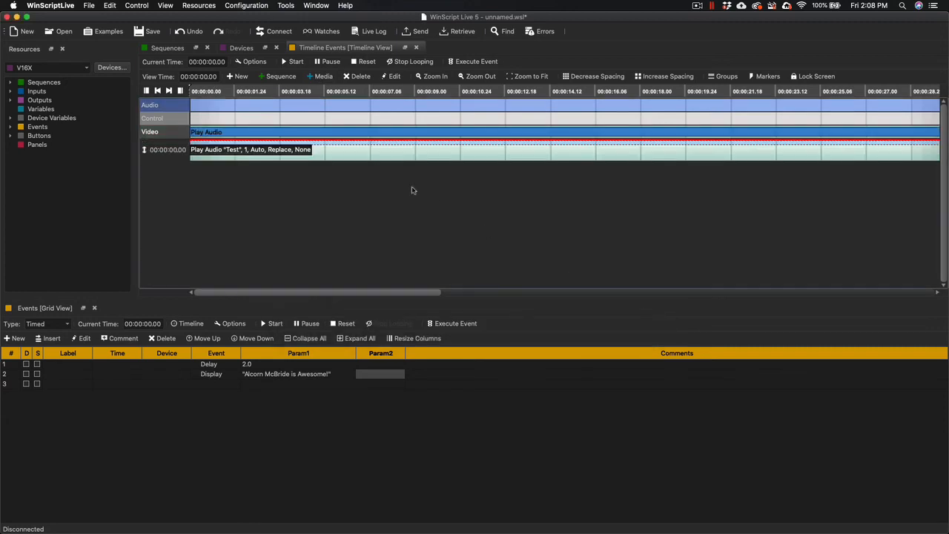
left_click(317, 154)
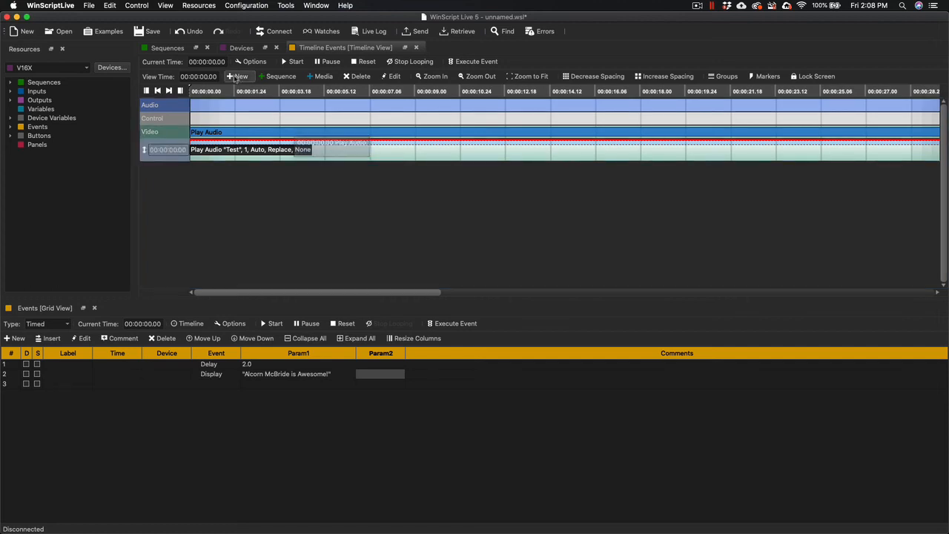